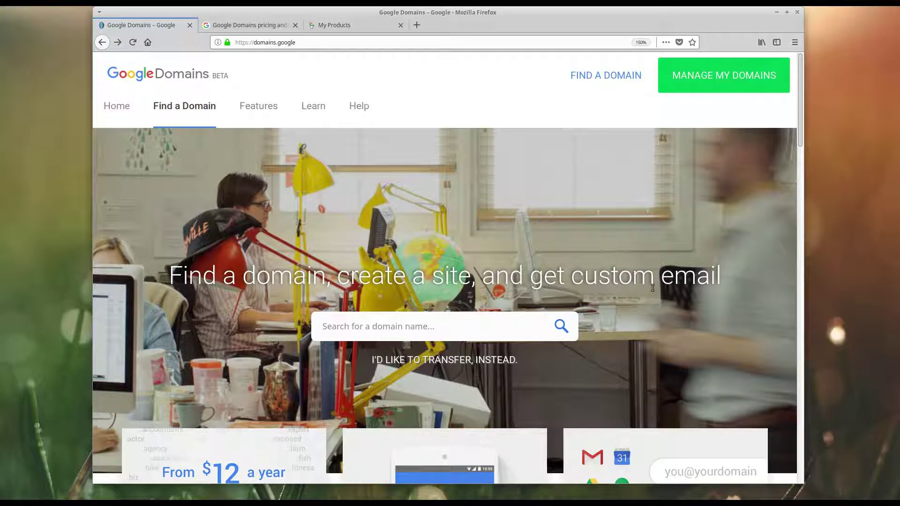
# - Review the domain pricing, renewal terms and included features on the Google Domains pricing and supported TLDs help page
pyautogui.click(250, 25)
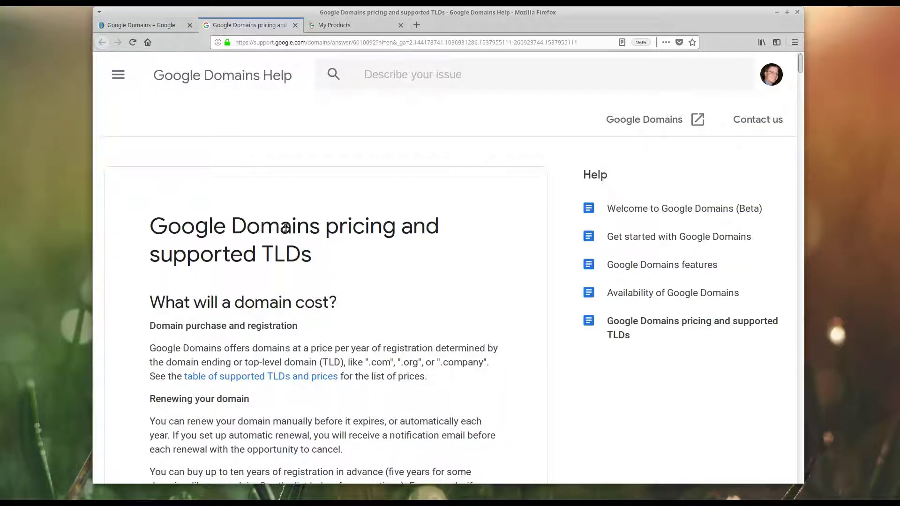
pyautogui.scroll(-4, 389, 311)
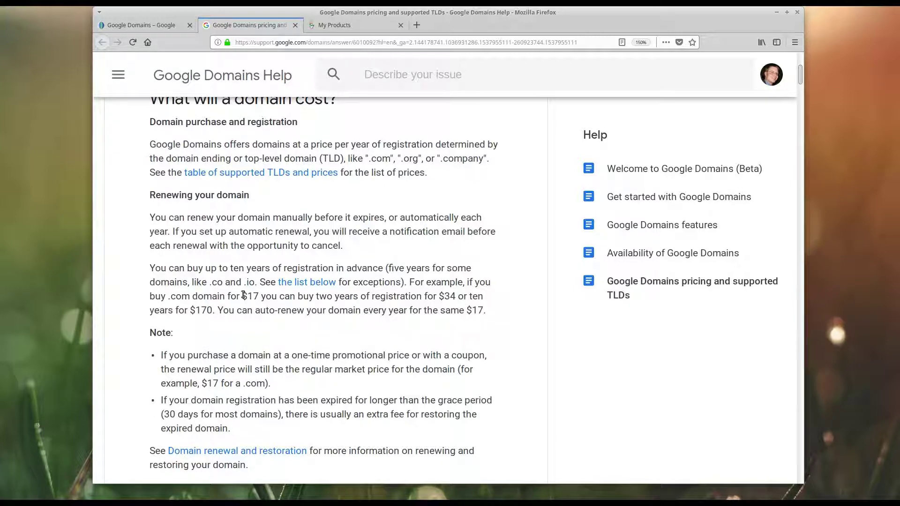
pyautogui.scroll(-4, 336, 311)
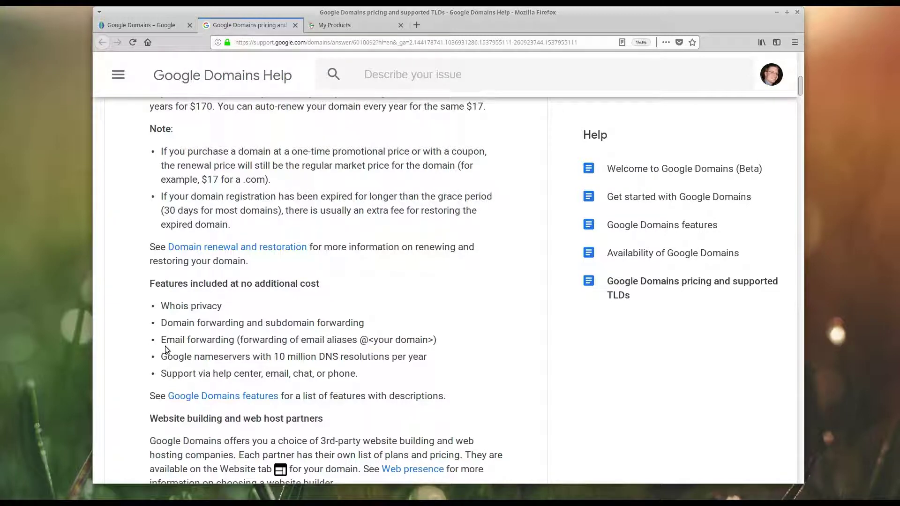
pyautogui.press('Home')
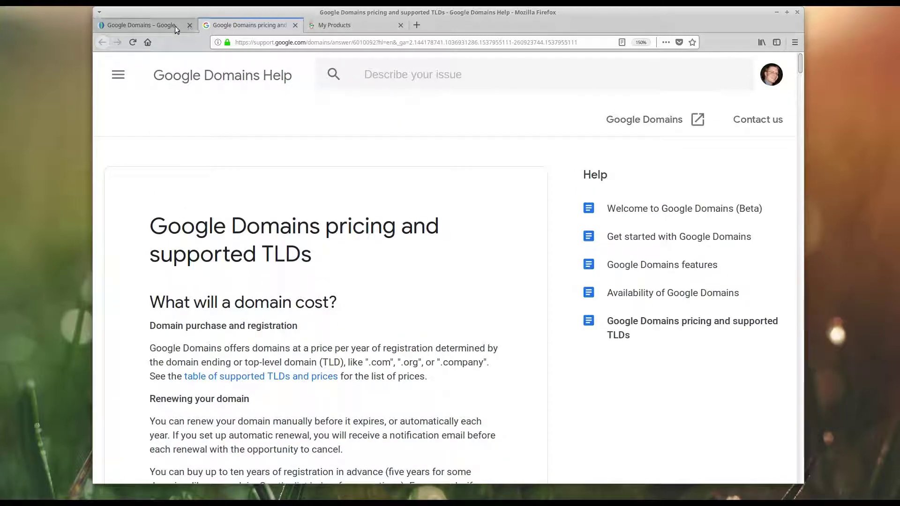
# - Start a transfer of the domain devbasemedia.com into Google Domains
pyautogui.click(149, 25)
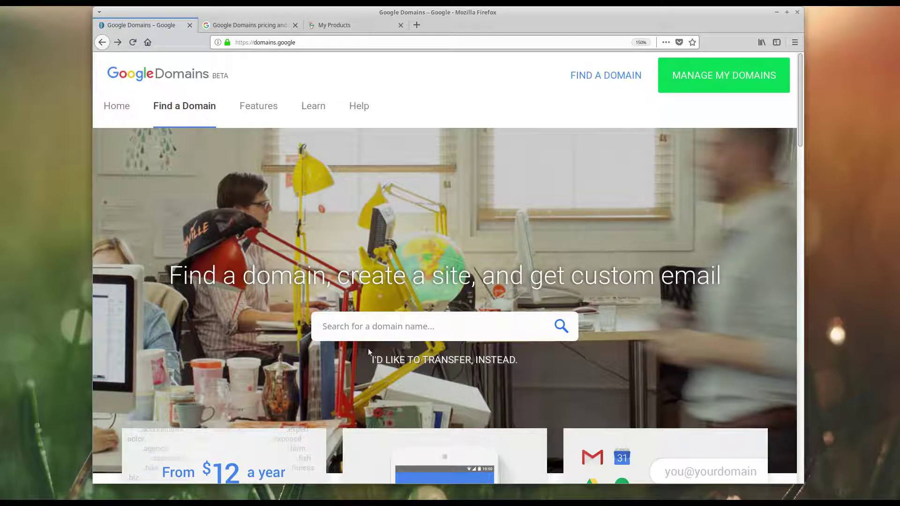
pyautogui.click(415, 361)
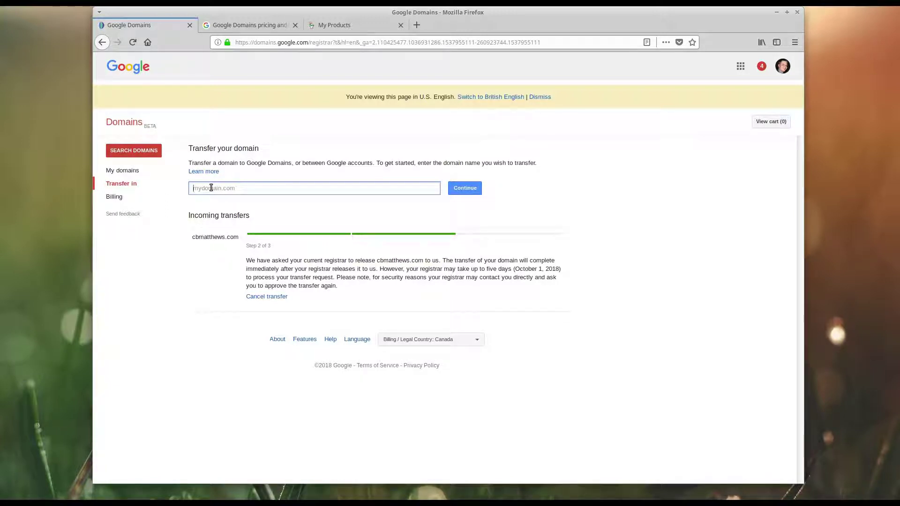
pyautogui.write('devbattered')
pyautogui.write('ia.com')
pyautogui.click(461, 195)
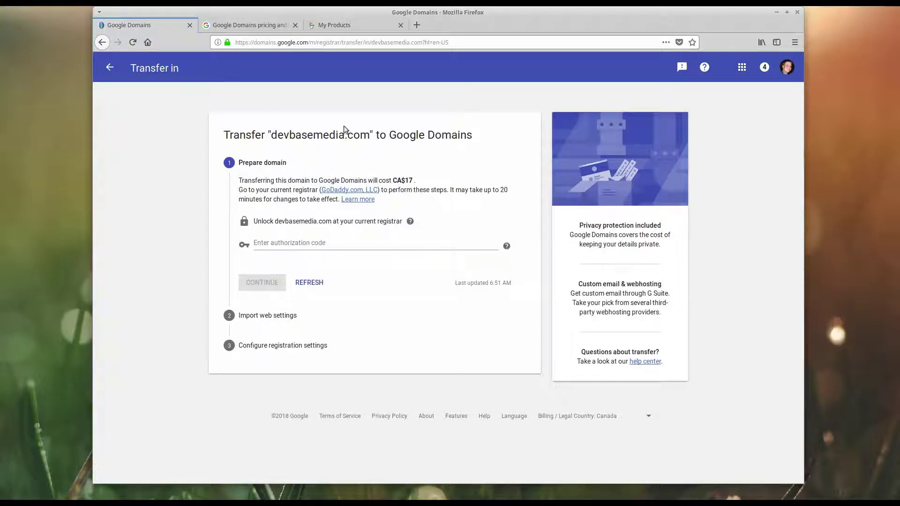
# - Open the devbasemedia.com domain settings in GoDaddy and remove its contact information privacy
pyautogui.click(338, 22)
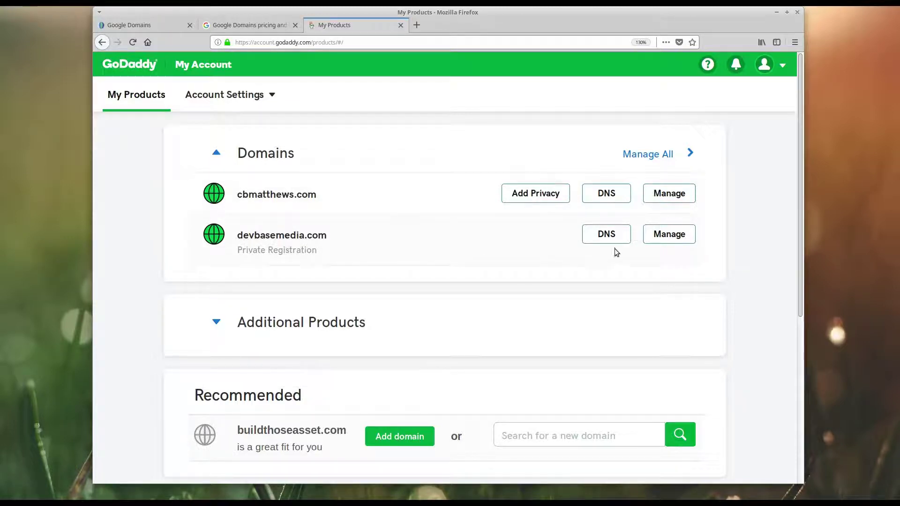
pyautogui.click(669, 235)
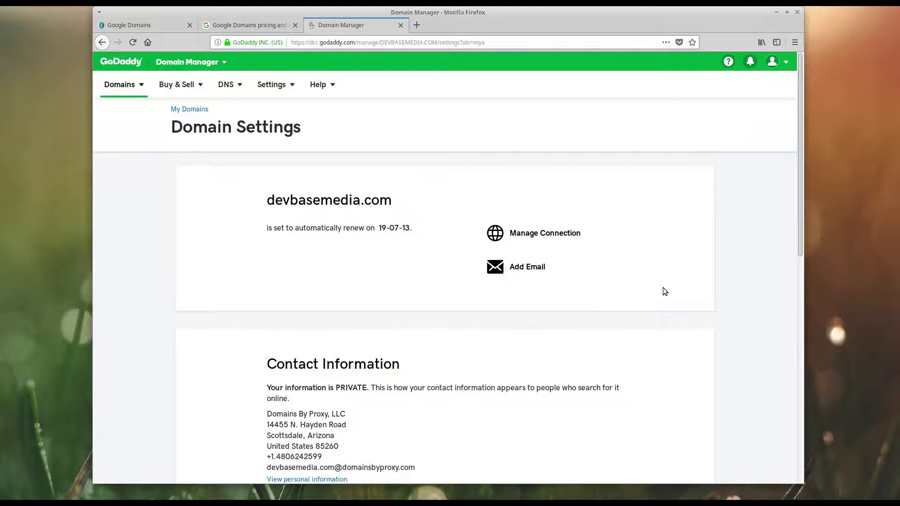
pyautogui.scroll(-3, 663, 288)
pyautogui.scroll(-1, 663, 288)
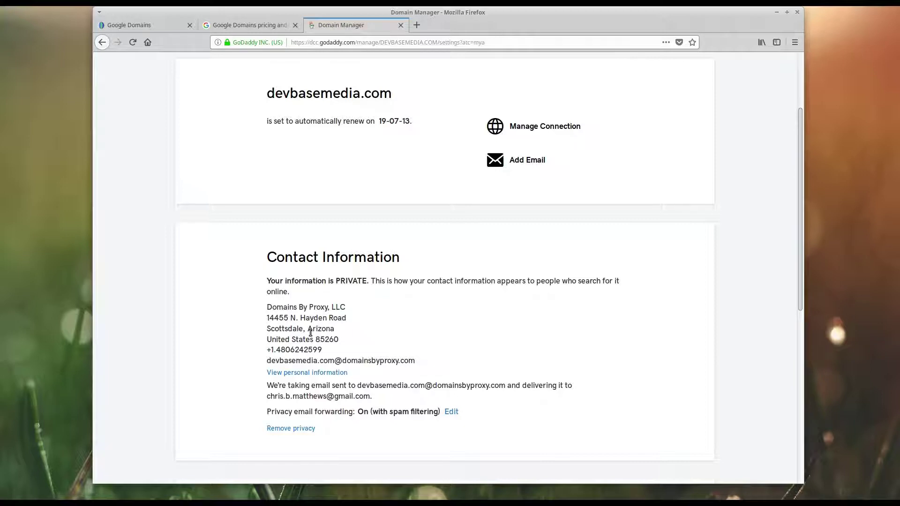
pyautogui.click(298, 428)
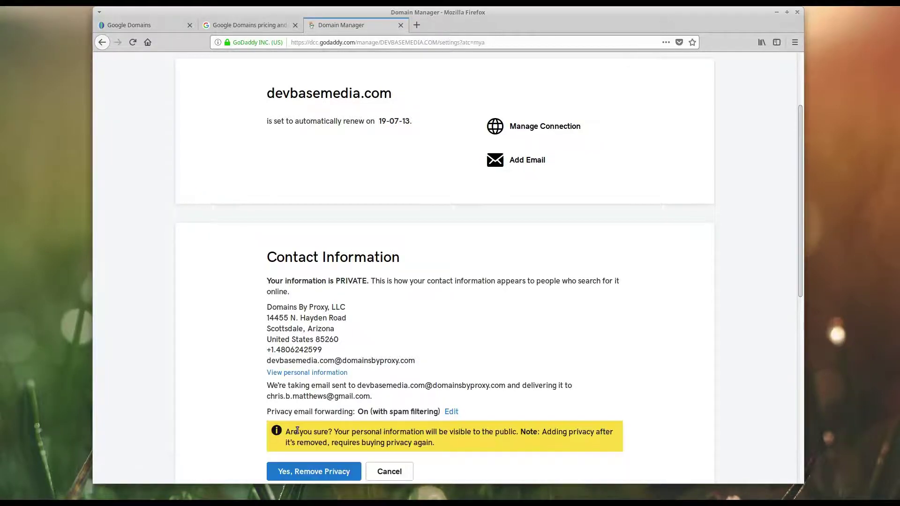
pyautogui.scroll(-2, 297, 430)
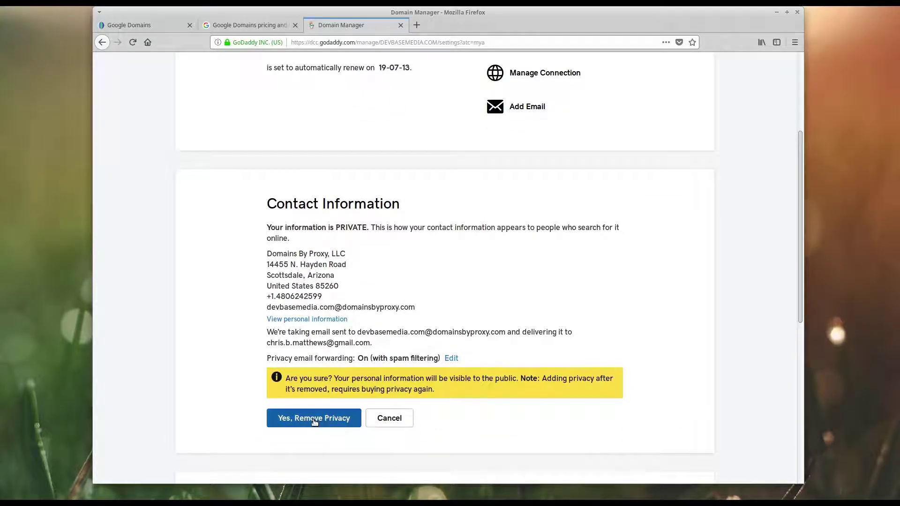
pyautogui.click(314, 420)
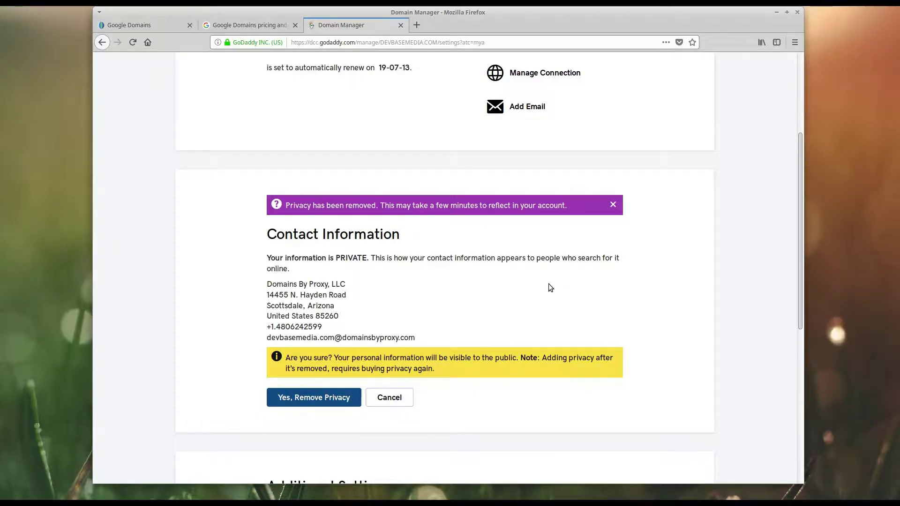
# - Turn off the domain lock for devbasemedia.com in the additional settings
pyautogui.scroll(-5, 549, 284)
pyautogui.scroll(-2, 551, 287)
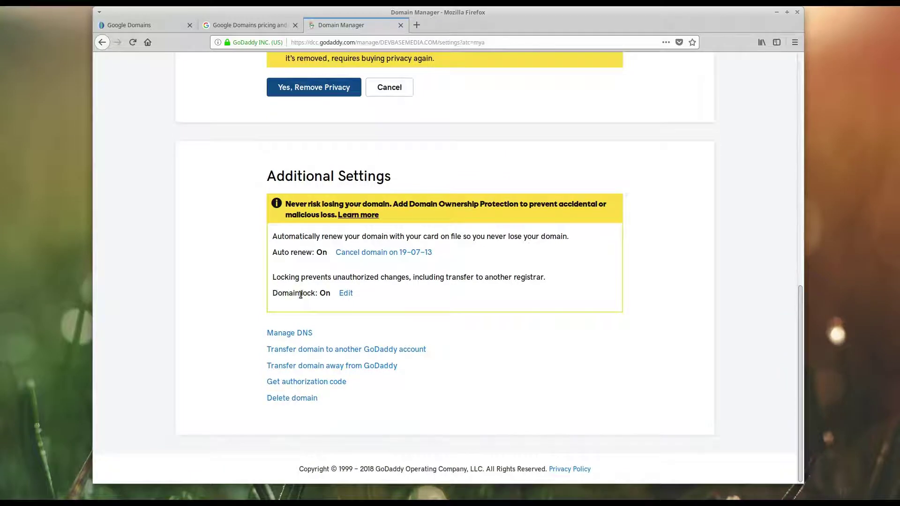
pyautogui.click(342, 295)
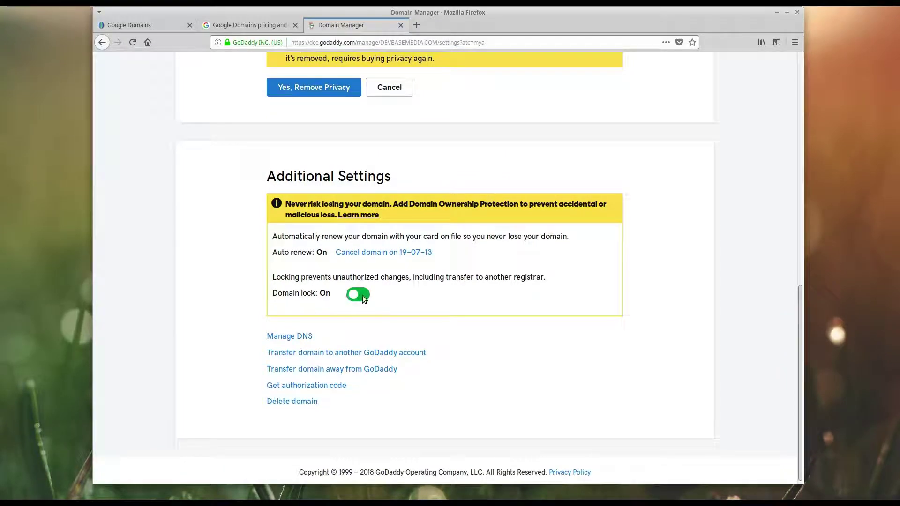
pyautogui.click(362, 295)
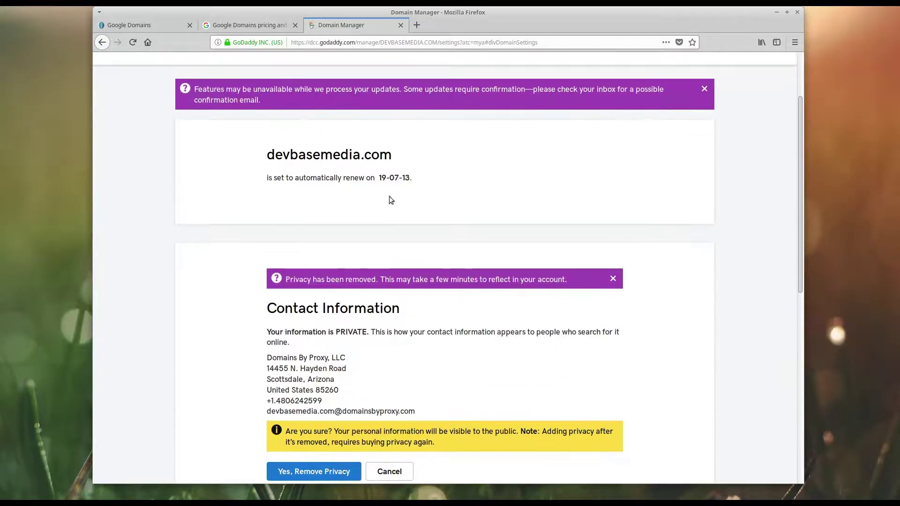
# - Check the domain lock status in GoDaddy and refresh the unlock check on the Google Domains transfer page
pyautogui.scroll(-5, 541, 280)
pyautogui.scroll(-3, 524, 312)
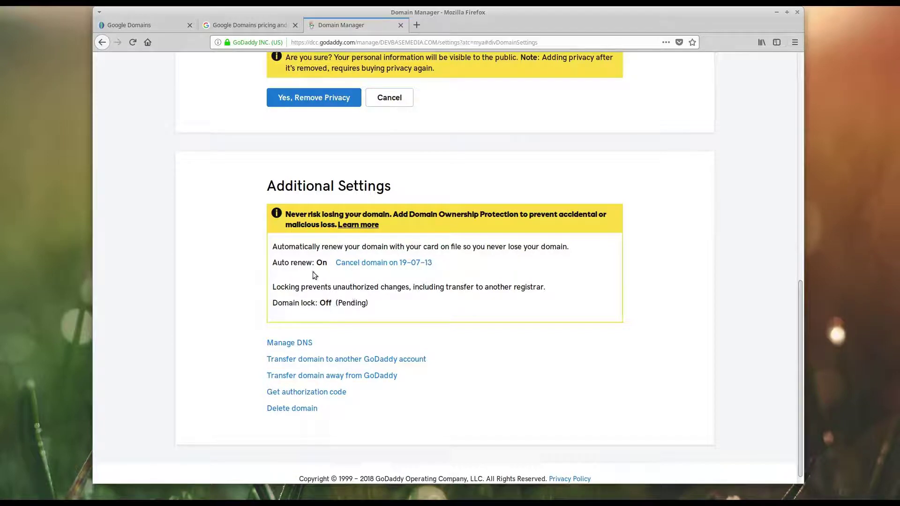
pyautogui.click(148, 26)
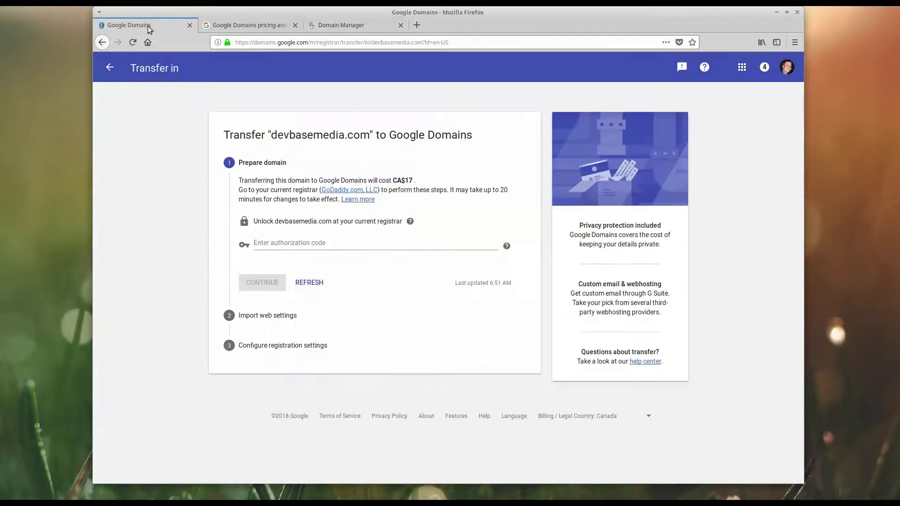
pyautogui.click(309, 283)
# - Request the transfer of devbasemedia.com away from GoDaddy, continuing past the checklist and the renewal offer without naming a registrar or reason
pyautogui.click(341, 26)
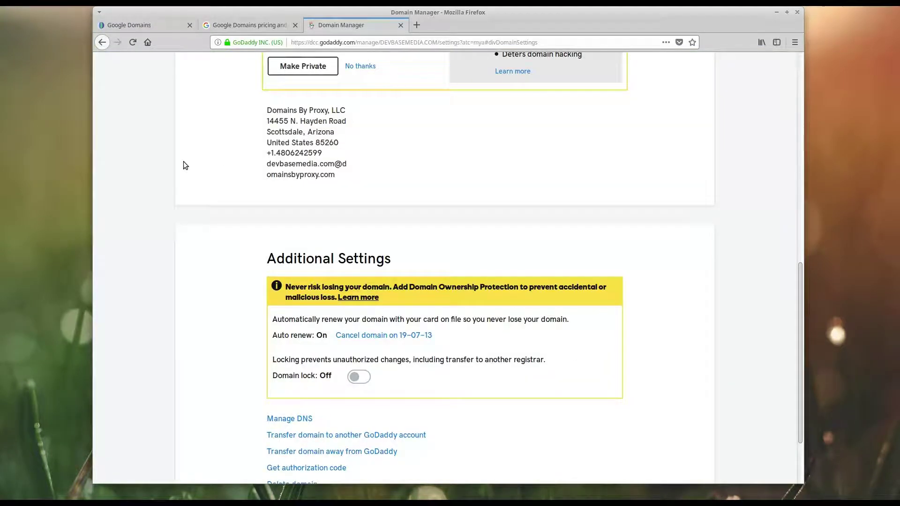
pyautogui.scroll(-3, 217, 269)
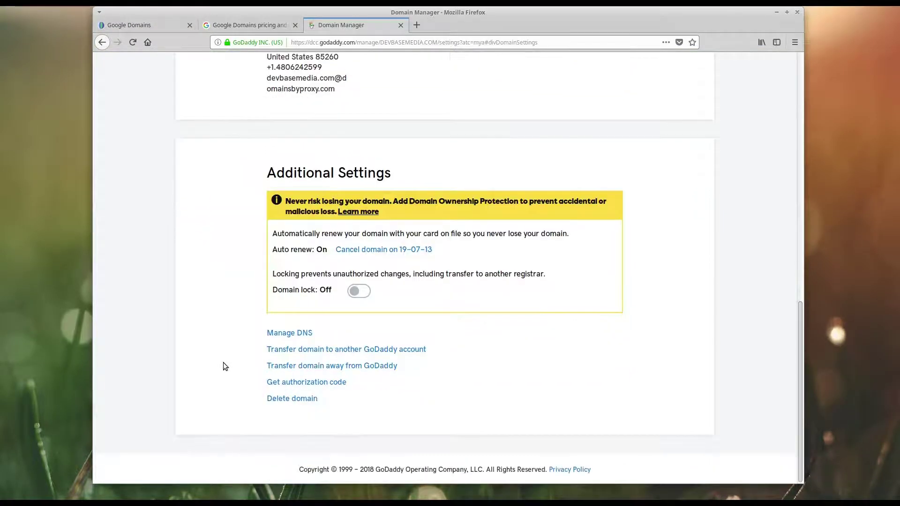
pyautogui.click(300, 366)
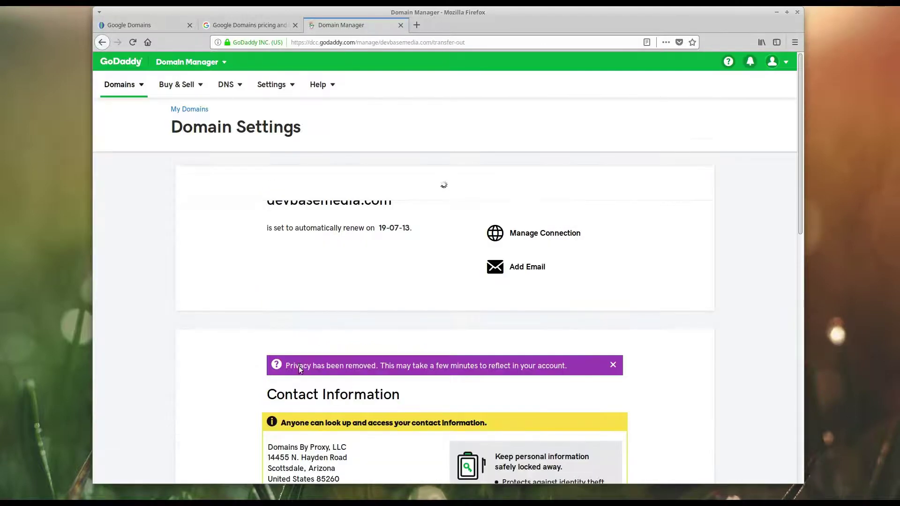
pyautogui.scroll(-3, 204, 354)
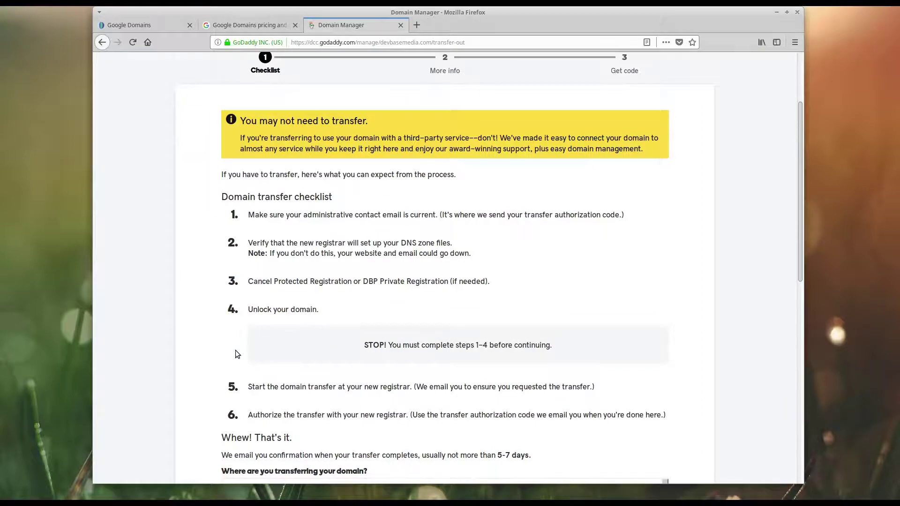
pyautogui.scroll(-3, 230, 347)
pyautogui.scroll(-2, 220, 342)
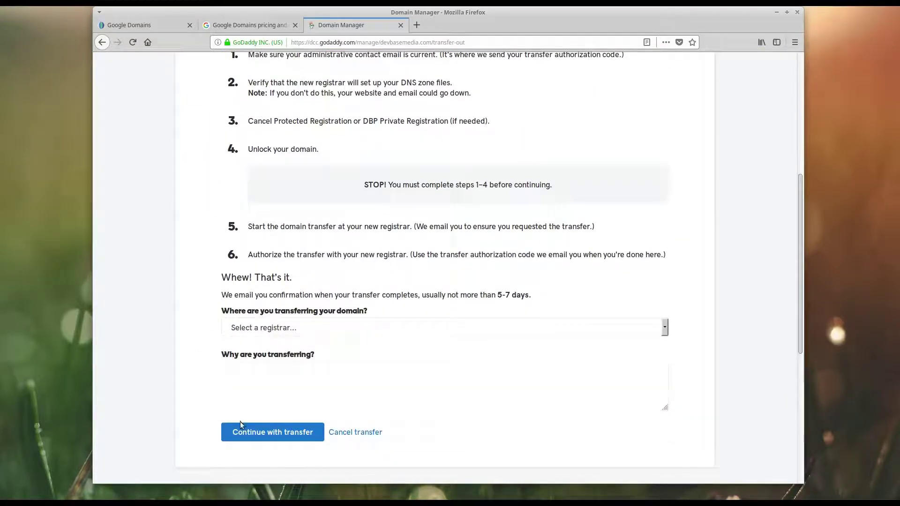
pyautogui.click(251, 436)
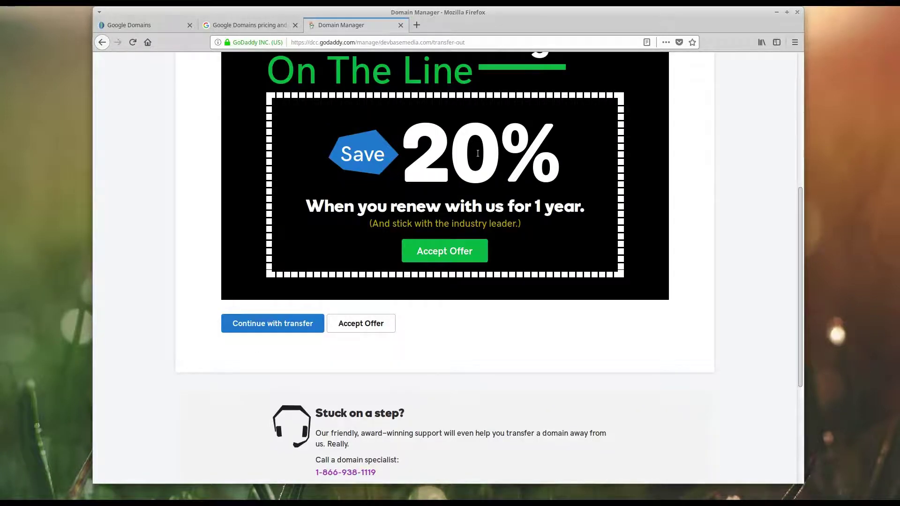
pyautogui.click(270, 327)
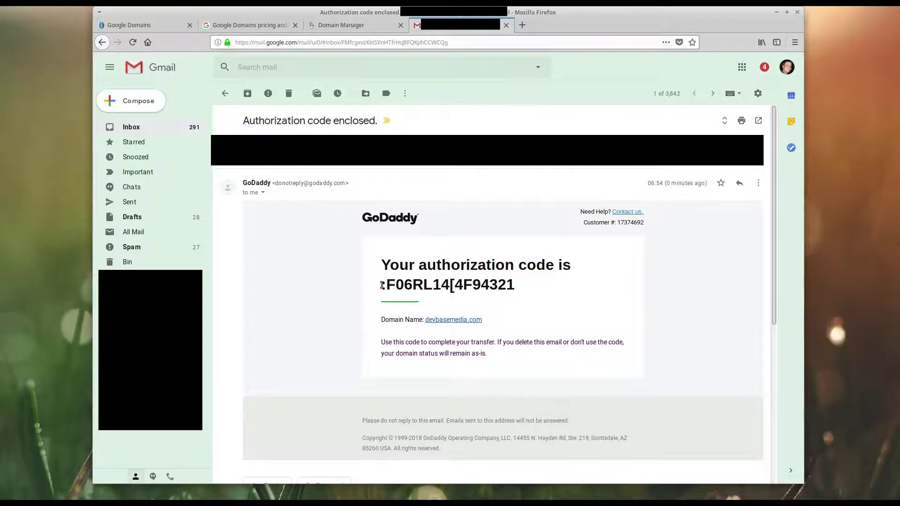
# - Copy the authorization code from the GoDaddy email into the Google Domains authorization code field and continue the transfer
pyautogui.moveTo(381, 285); pyautogui.dragTo(513, 284)
pyautogui.hotkey('ctrl', 'c')
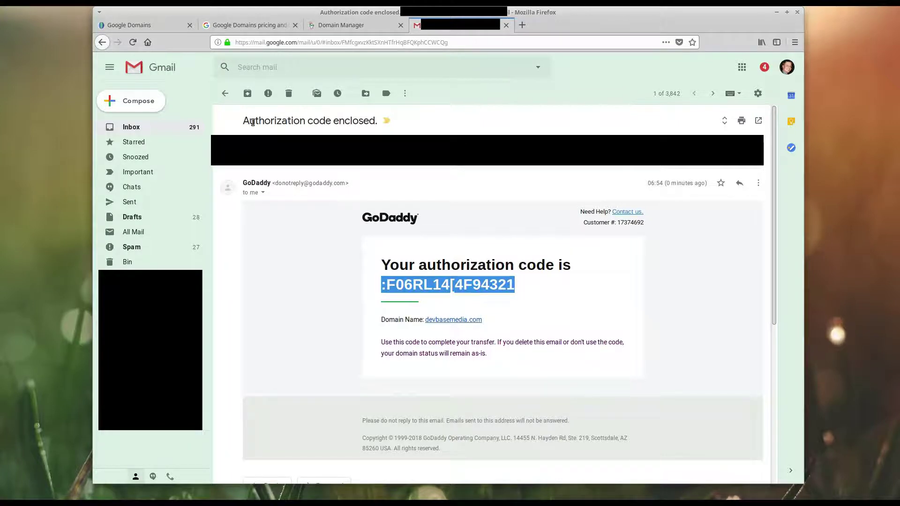
pyautogui.click(159, 26)
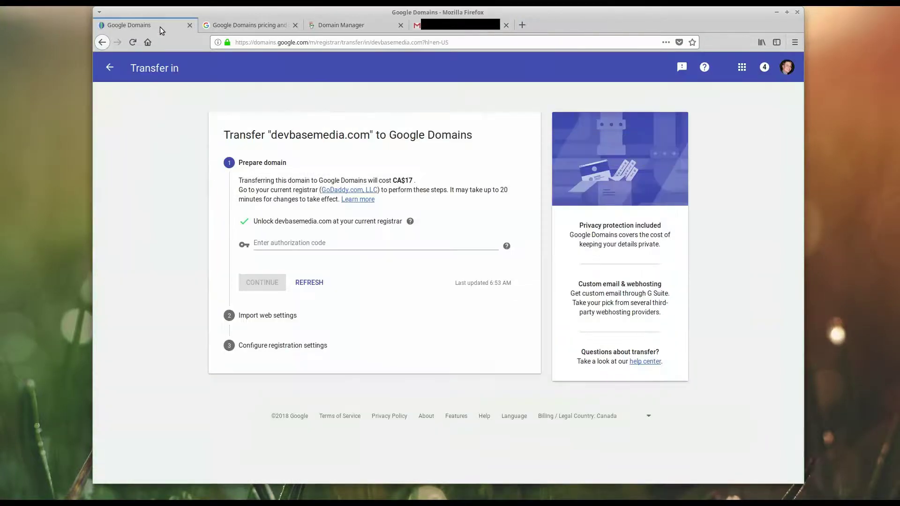
pyautogui.click(277, 242)
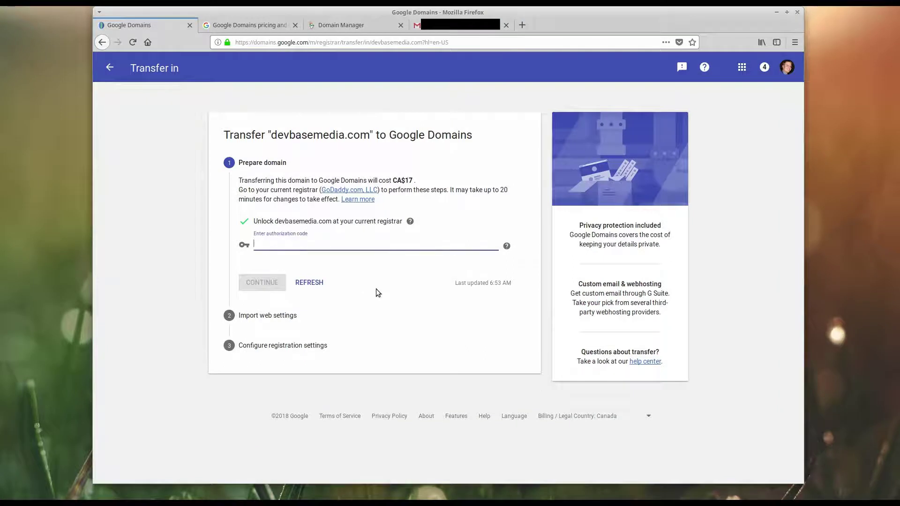
pyautogui.hotkey('ctrl', 'v')
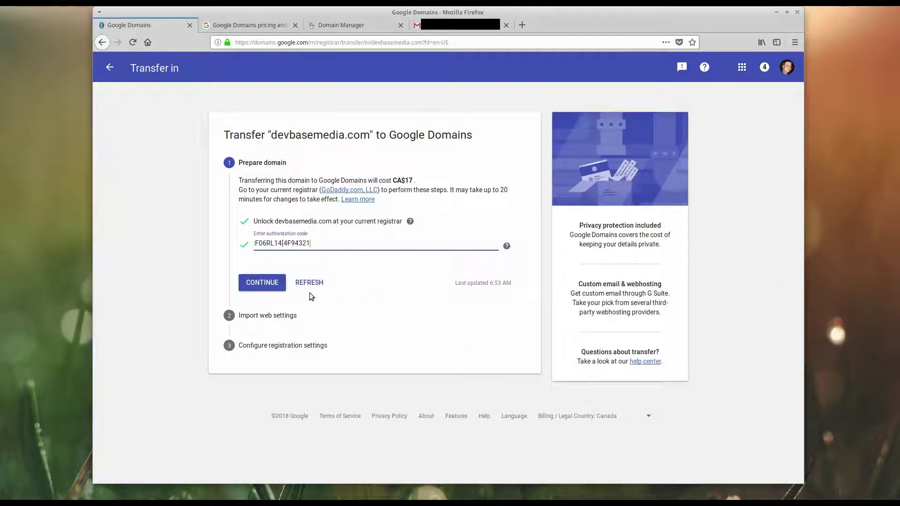
pyautogui.click(270, 287)
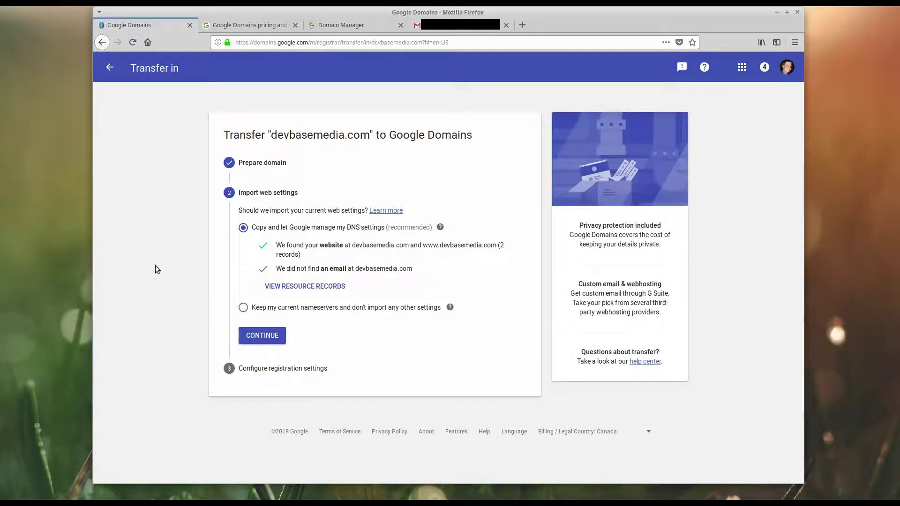
# - Let Google copy and manage the DNS settings, and proceed to checkout with privacy protection and auto-renew kept on
pyautogui.click(276, 337)
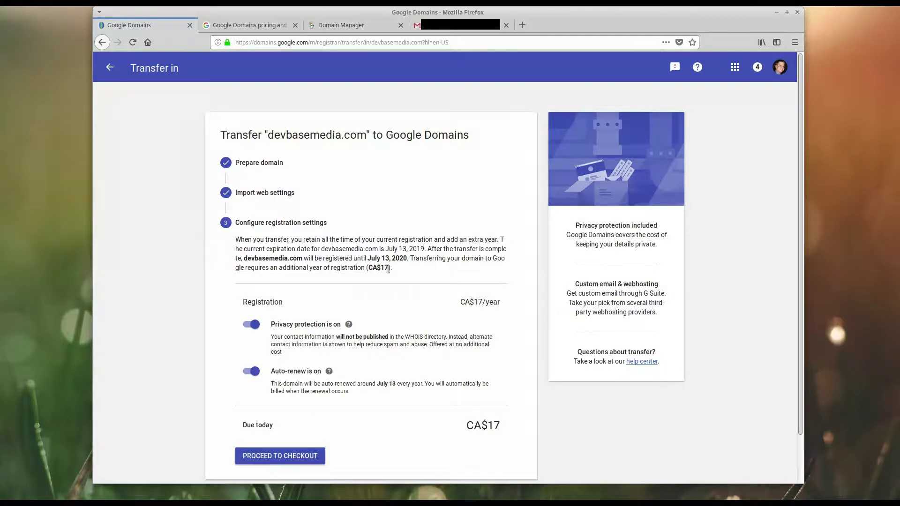
pyautogui.click(293, 457)
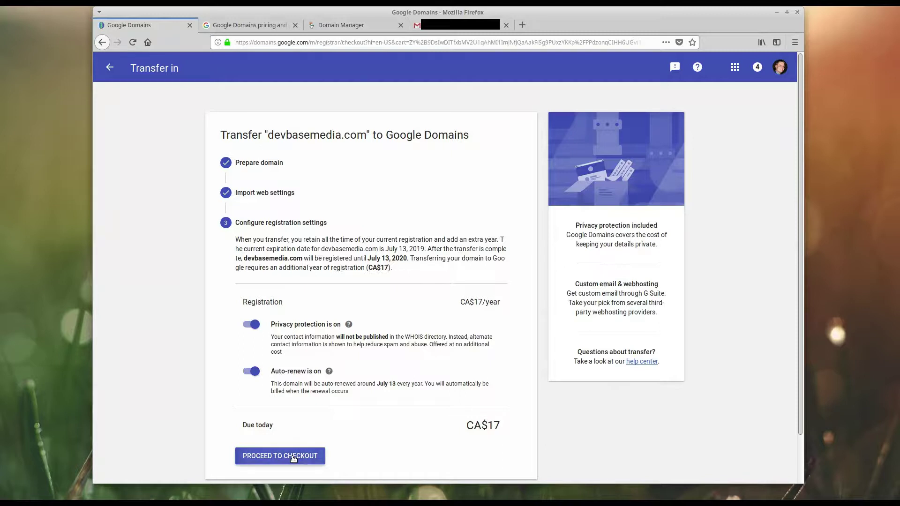